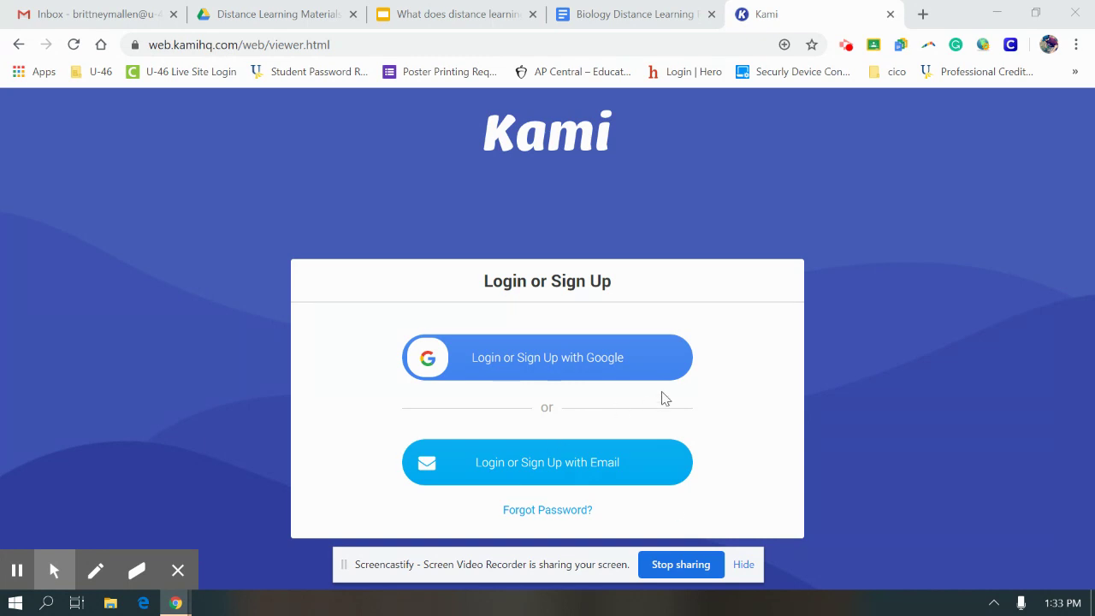
Log in to Kami with the school Google account, and open the Practicing Frequency Calculations link in the Biology Distance Learning Plan
left_click(564, 358)
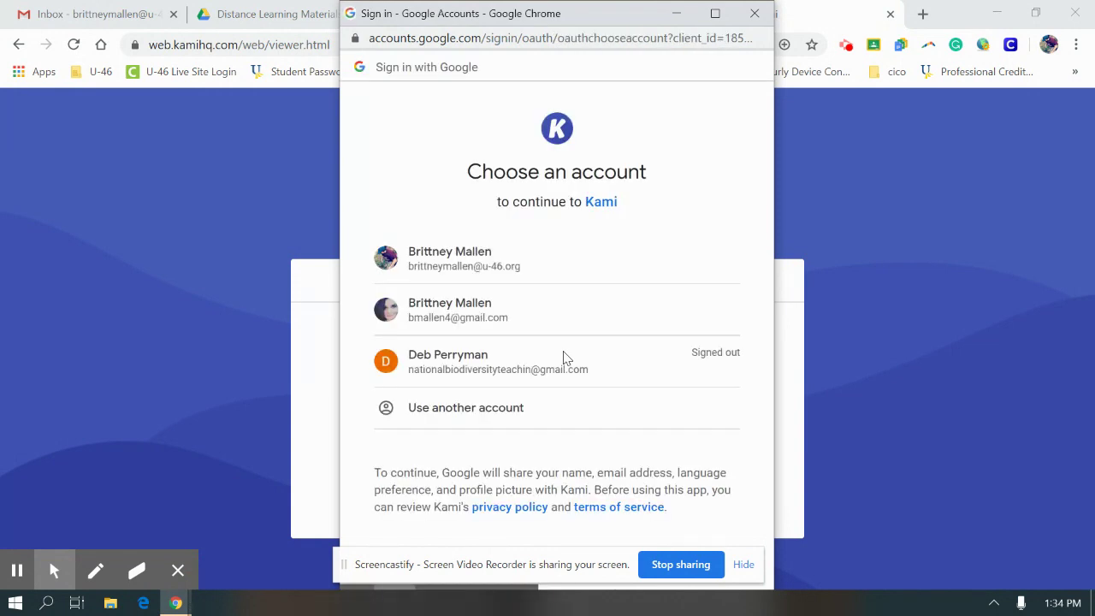
left_click(457, 261)
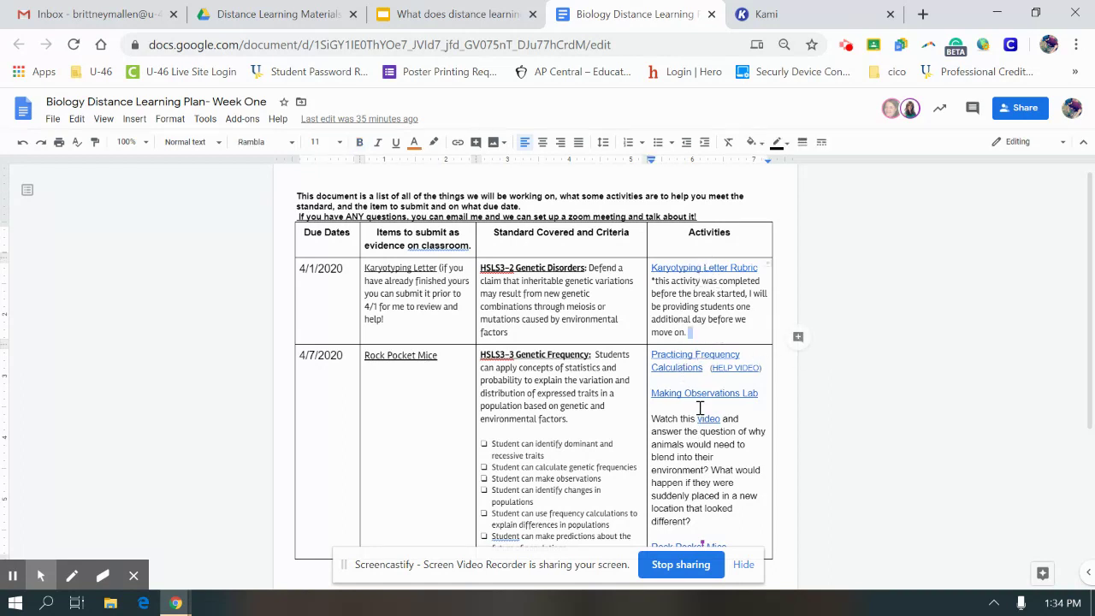
left_click(681, 354)
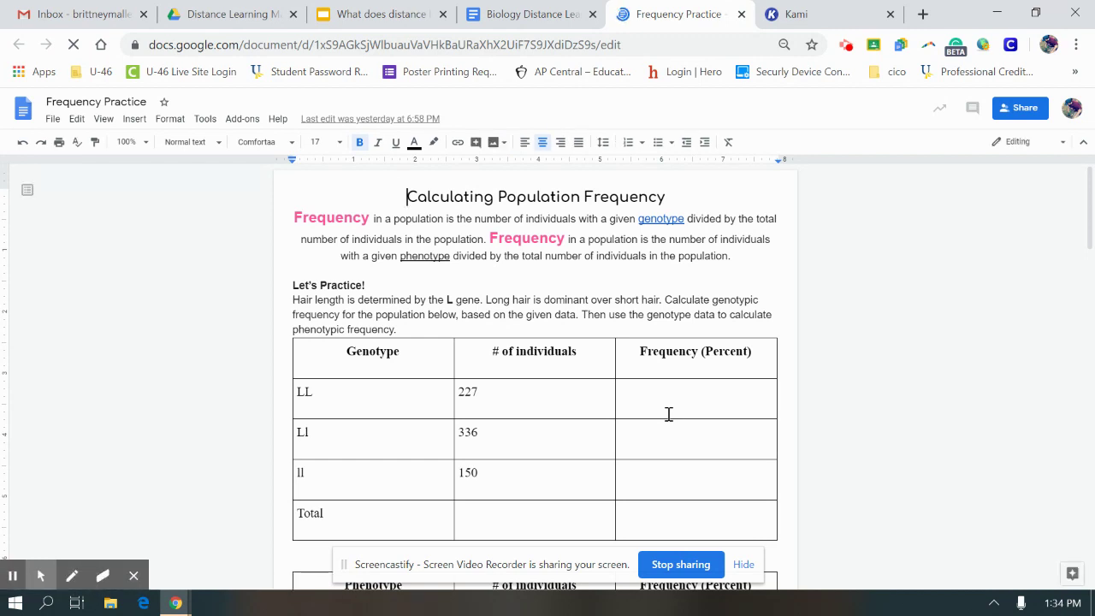
left_click(54, 121)
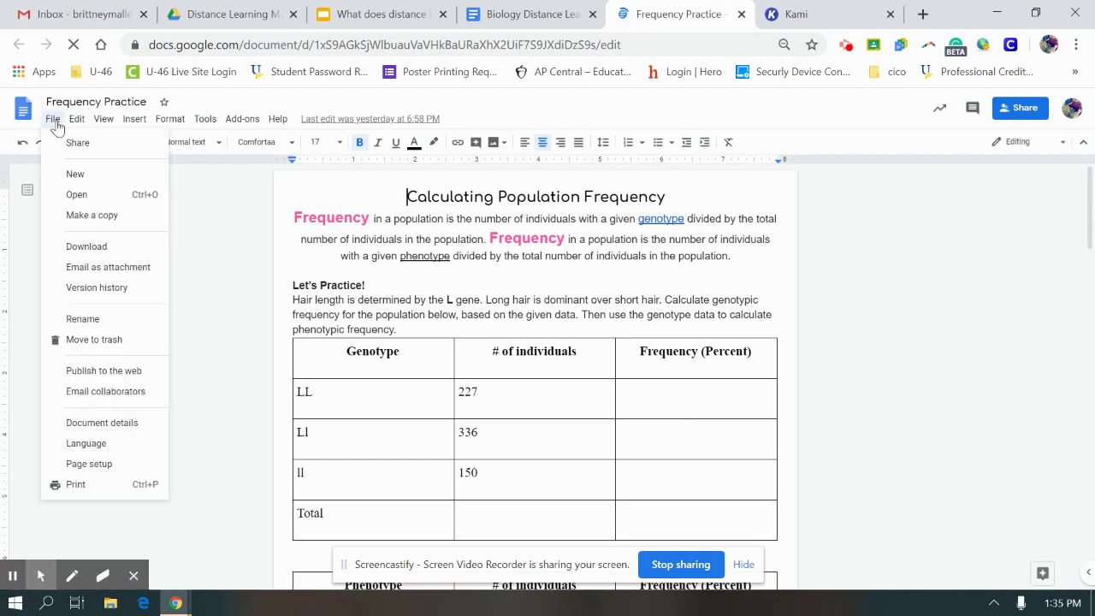
left_click(100, 214)
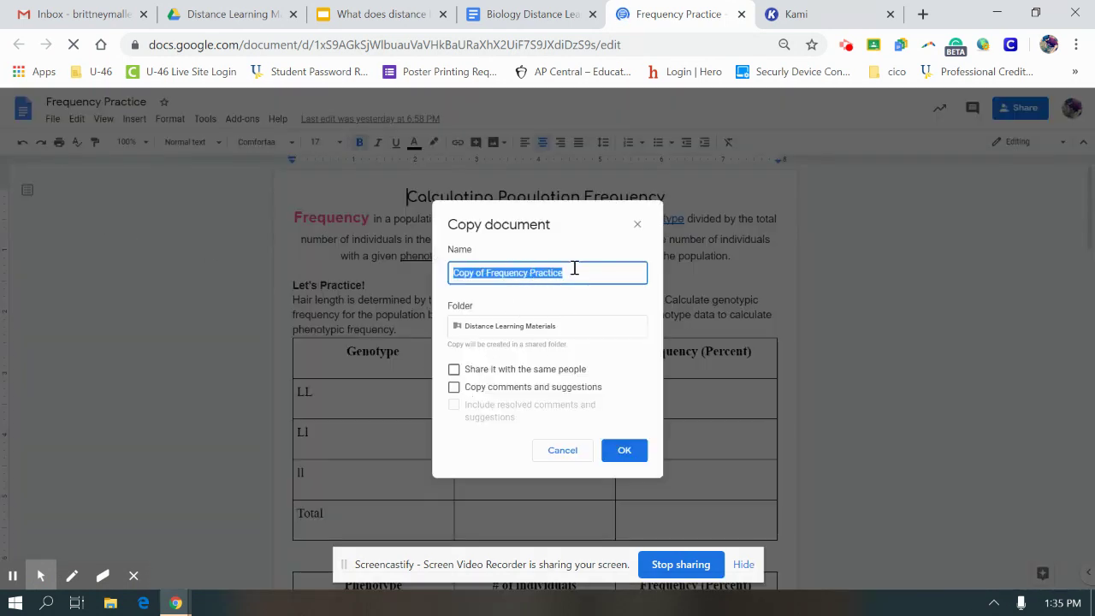
type("Mallen-")
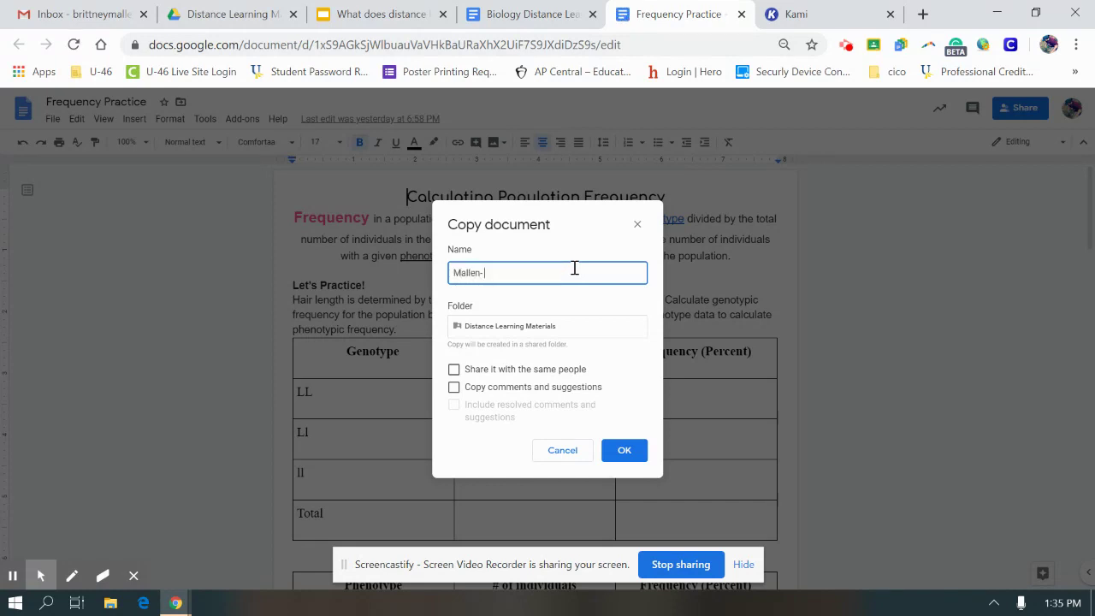
left_click(622, 448)
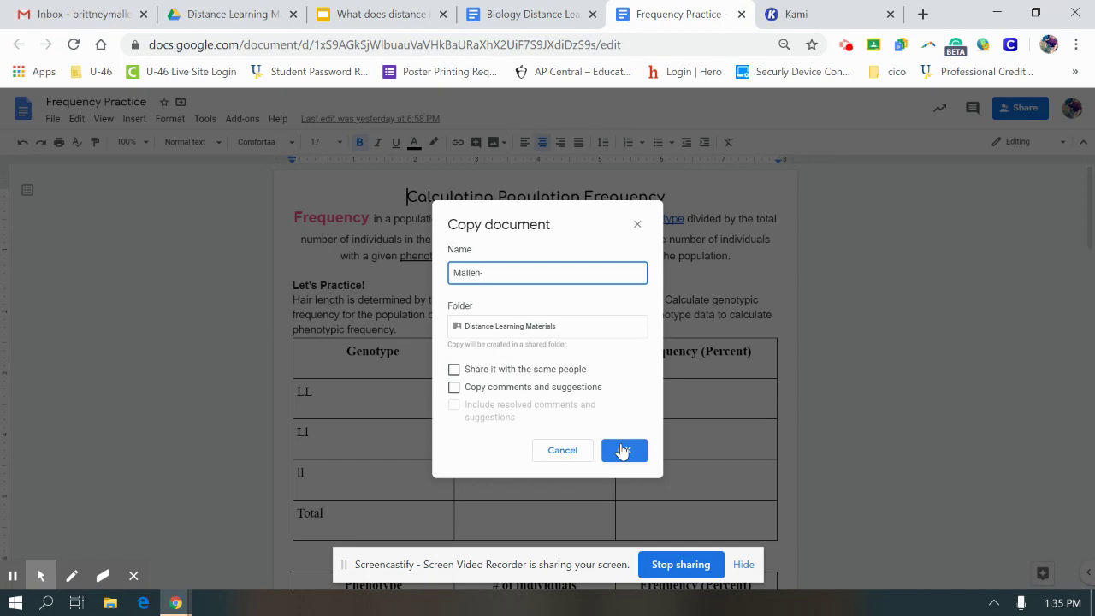
left_click(637, 224)
In Kami, open the Frequency Practice document from the Google Drive folder Bio PLC 19-20 > #4- LS3.3 Frequency > Distance Learning Materials
left_click(804, 7)
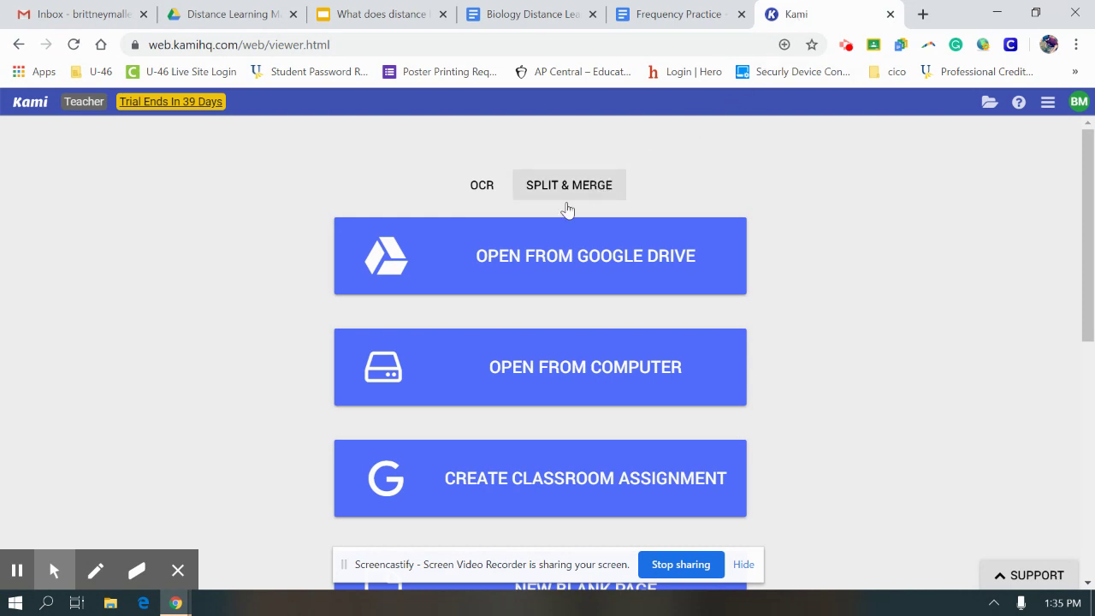
left_click(532, 267)
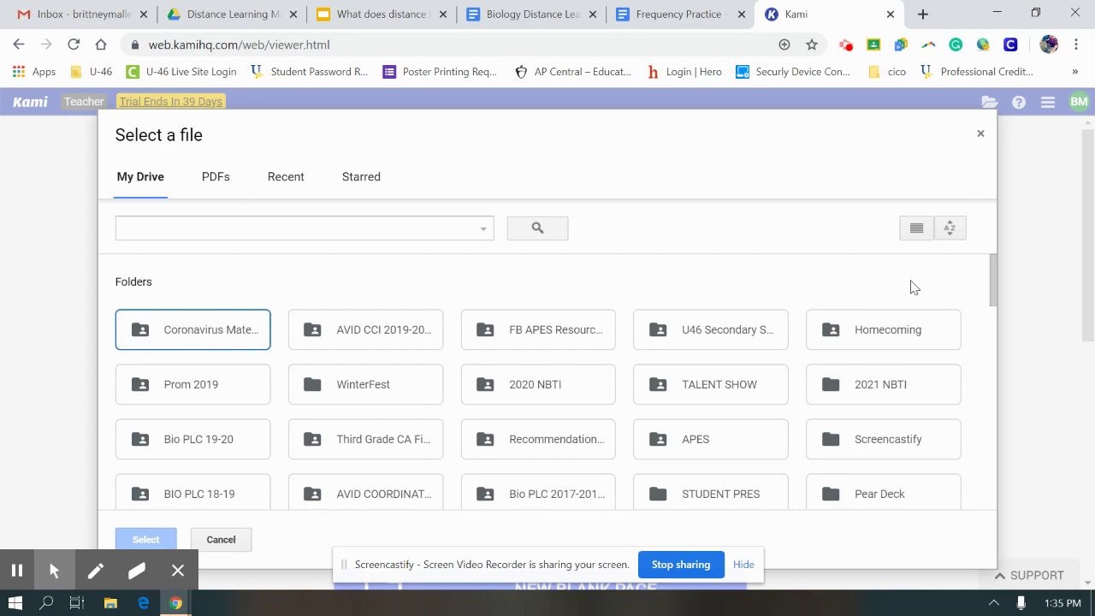
mouse_move(997, 285)
left_mouse_down()
mouse_move(1010, 342)
mouse_move(1003, 393)
mouse_move(1031, 282)
mouse_move(999, 278)
mouse_move(1009, 299)
left_mouse_up()
right_click(219, 386)
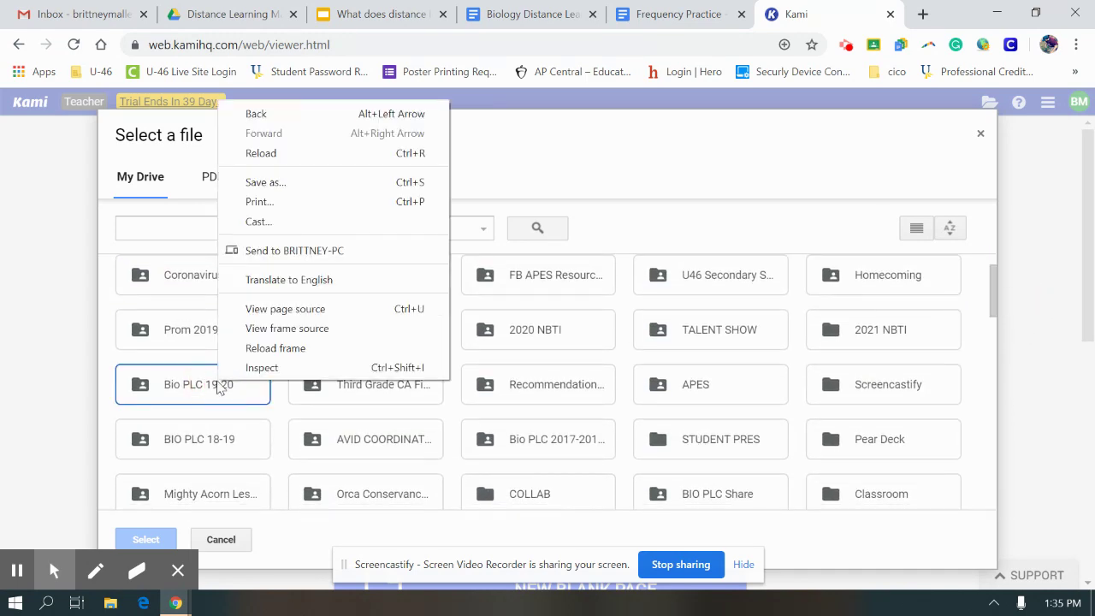
left_click(218, 386)
double_click(219, 386)
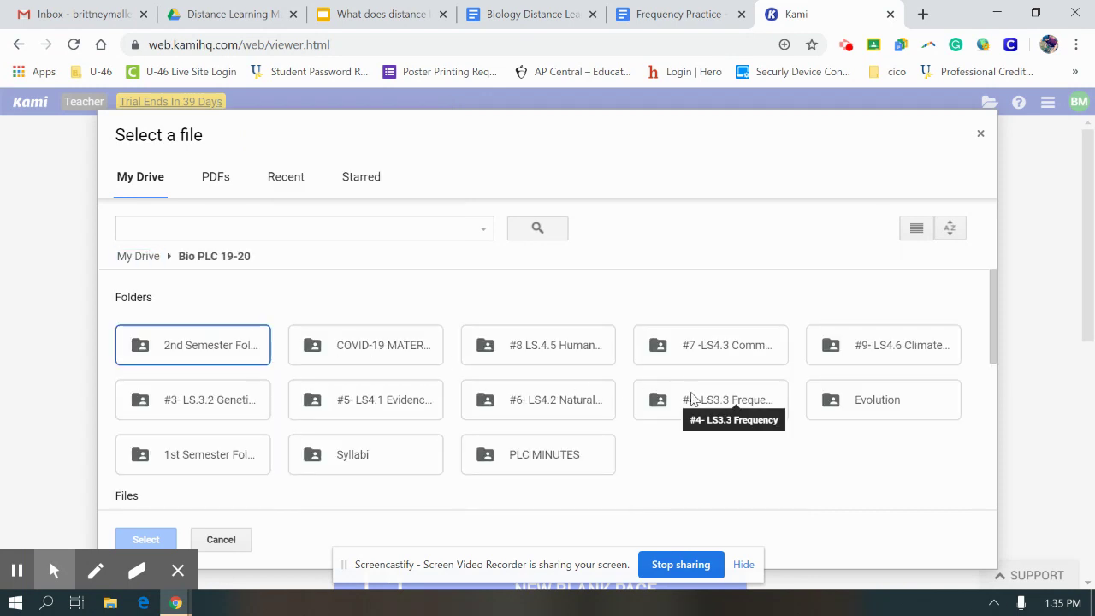
left_click(717, 404)
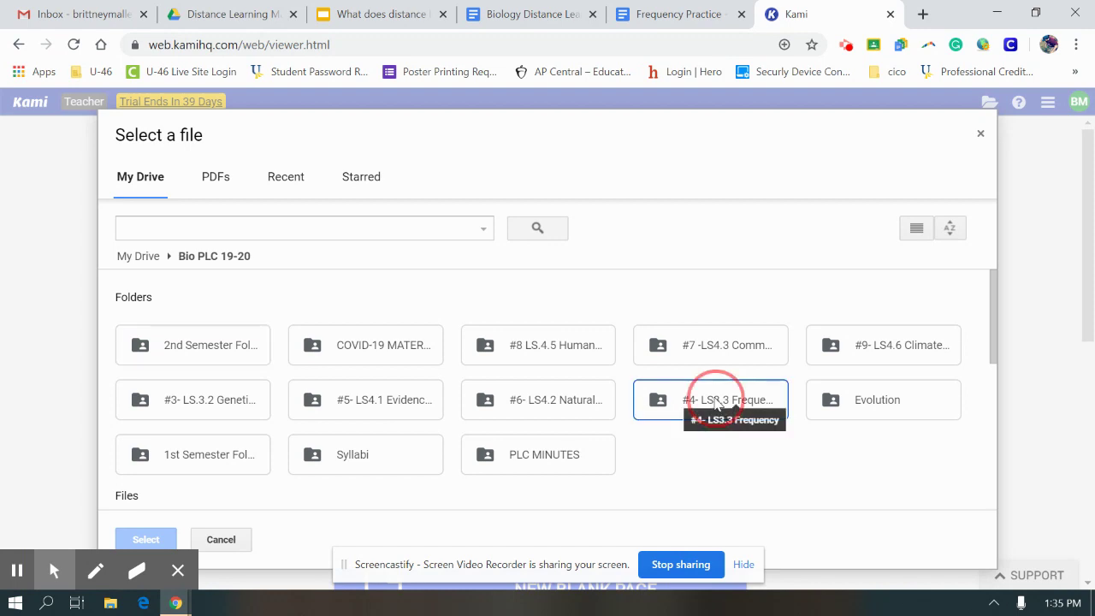
double_click(717, 404)
double_click(189, 347)
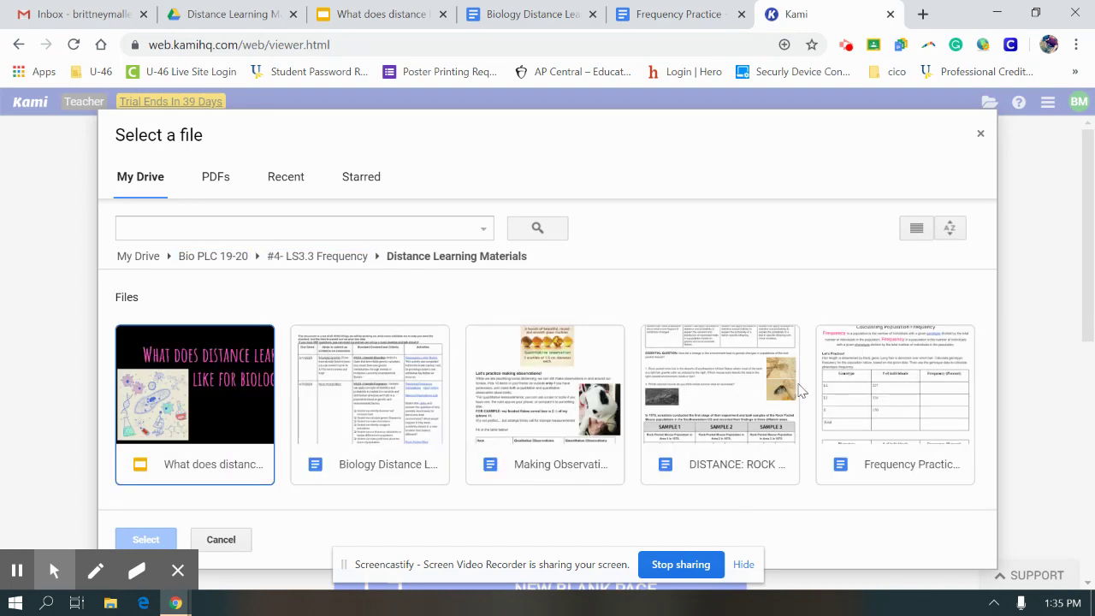
double_click(832, 386)
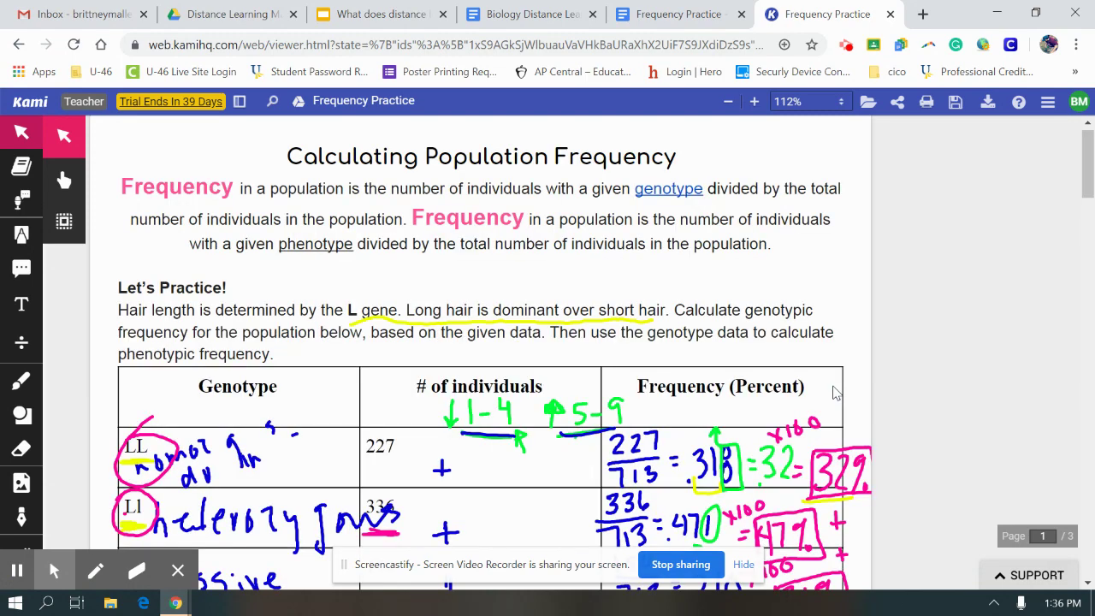
Place a 14 px Times New Roman text box in the blank space beside the "Let's Practice!" heading
scroll(836, 392, "down", 5)
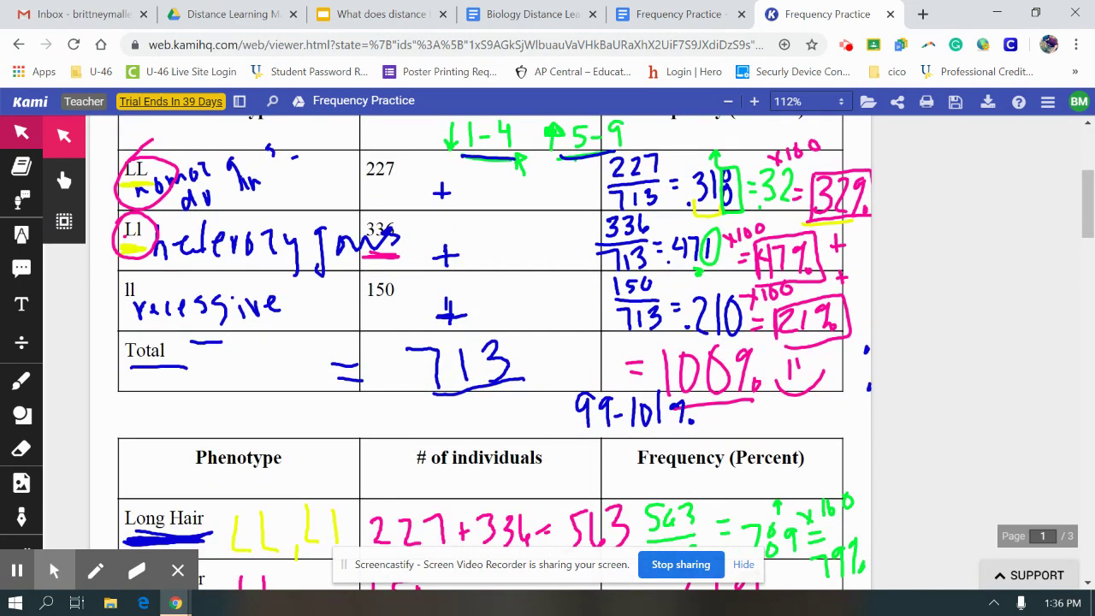
scroll(790, 374, "up", 2)
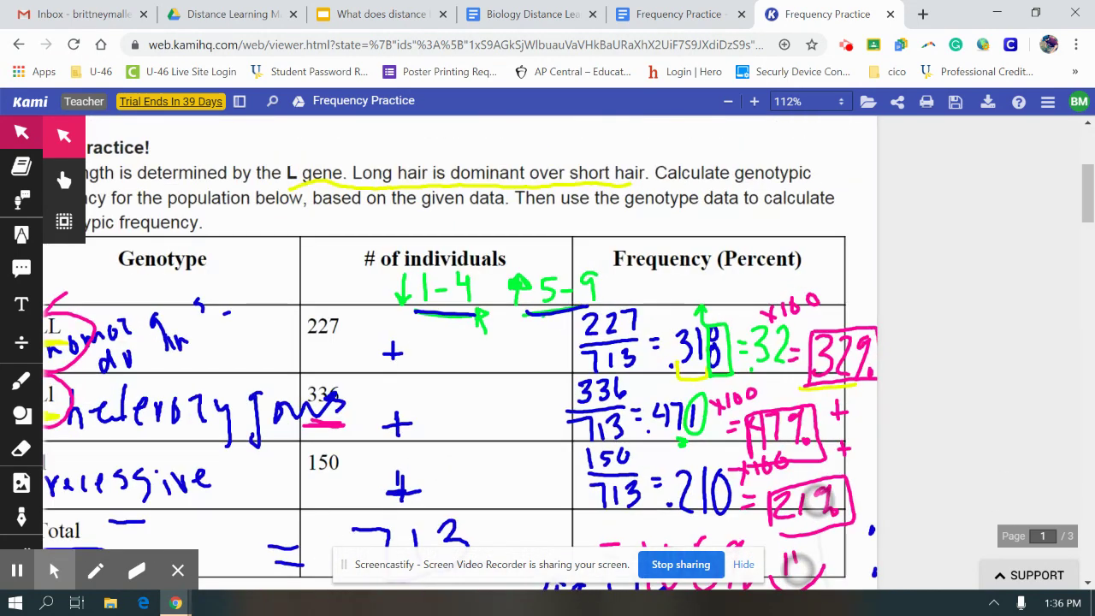
scroll(817, 513, "up", 1)
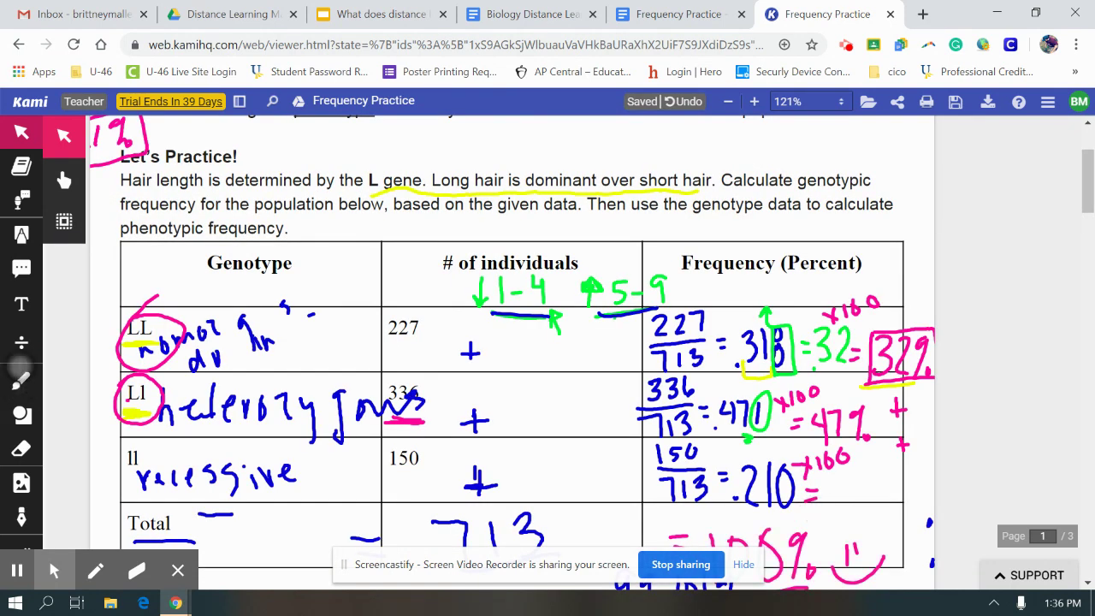
left_click(21, 304)
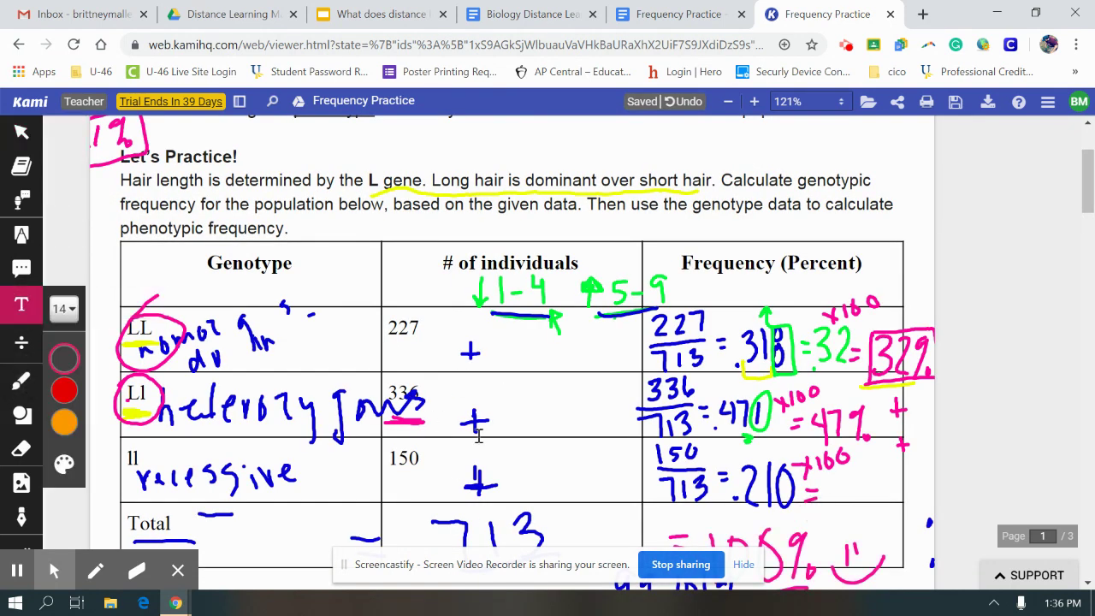
left_click(58, 365)
left_click(58, 365)
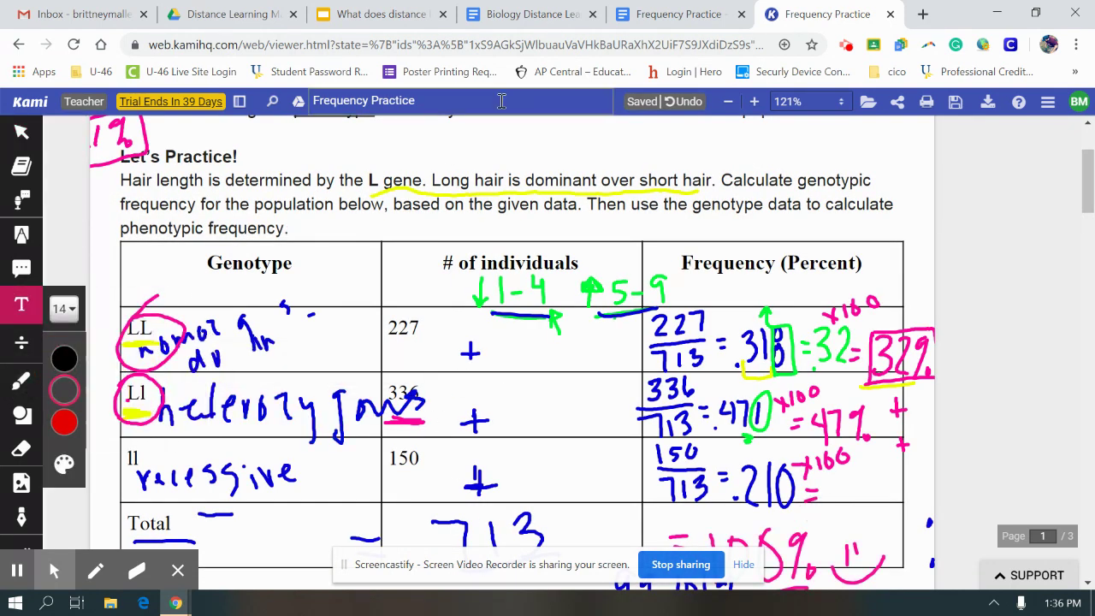
left_click(420, 163)
scroll(423, 165, "up", 1)
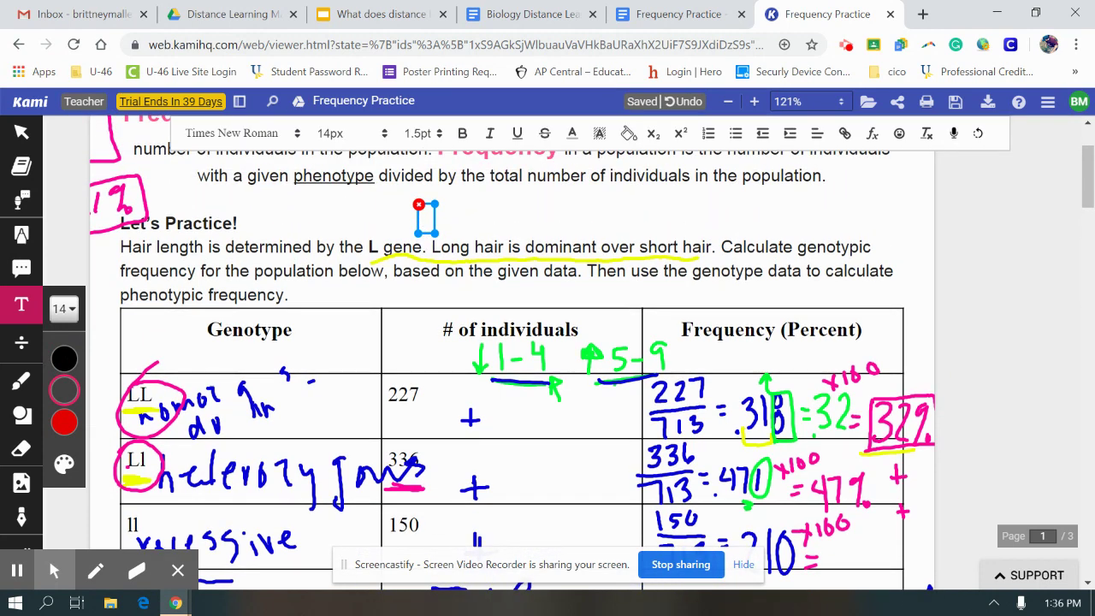
Write a greeting in the text box that introduces the teacher by name and ends with "and this my Kami practice document!"
type("Hi I'm")
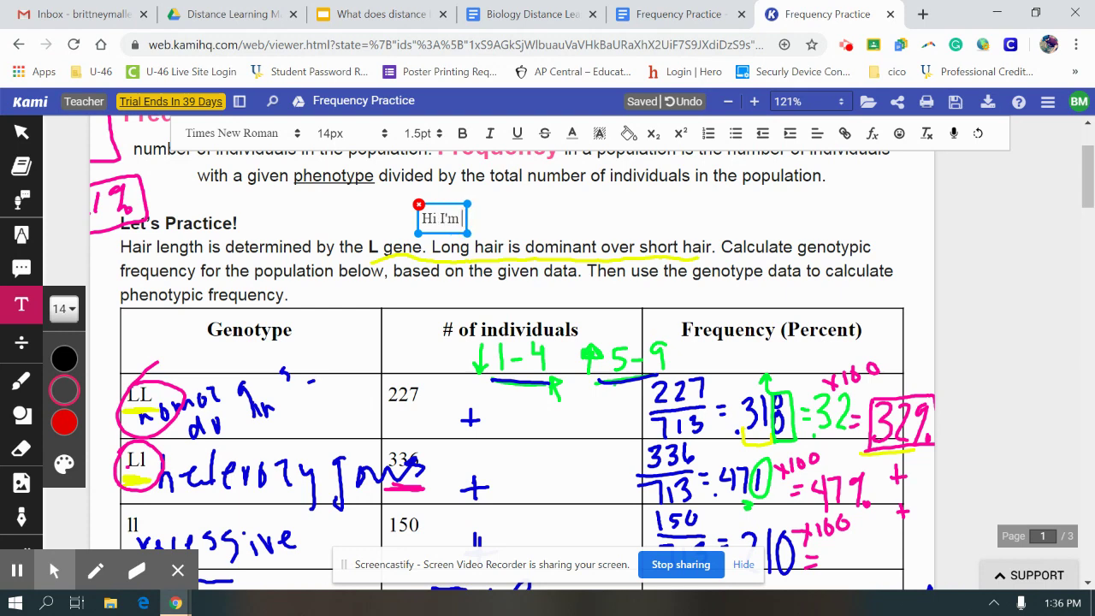
type(" Miss Mallen and his")
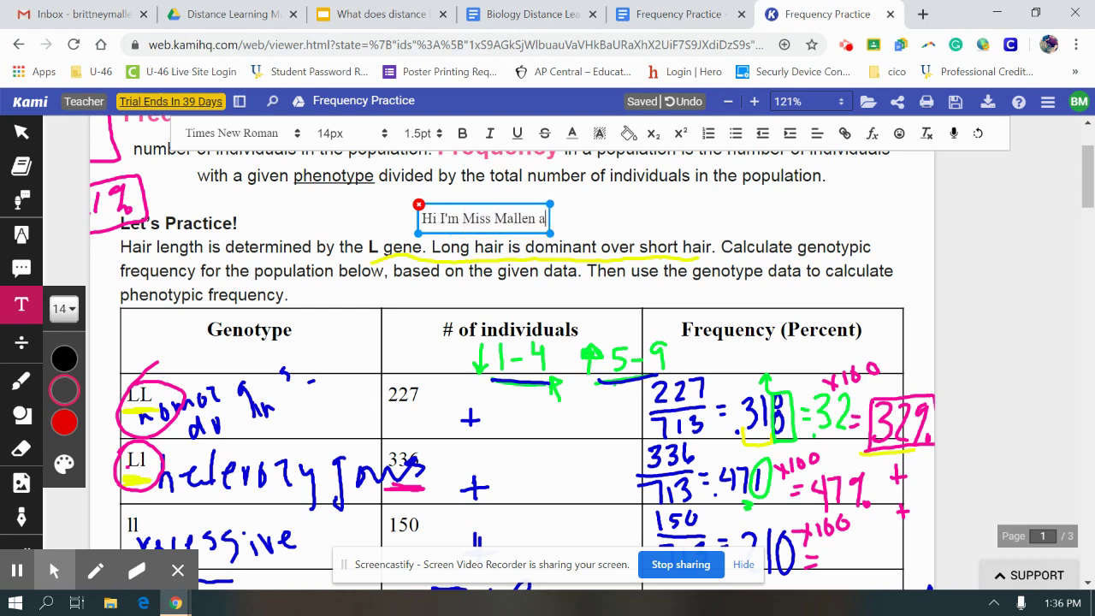
key("BackSpace")
key("BackSpace")
key("BackSpace")
key("BackSpace")
type("this")
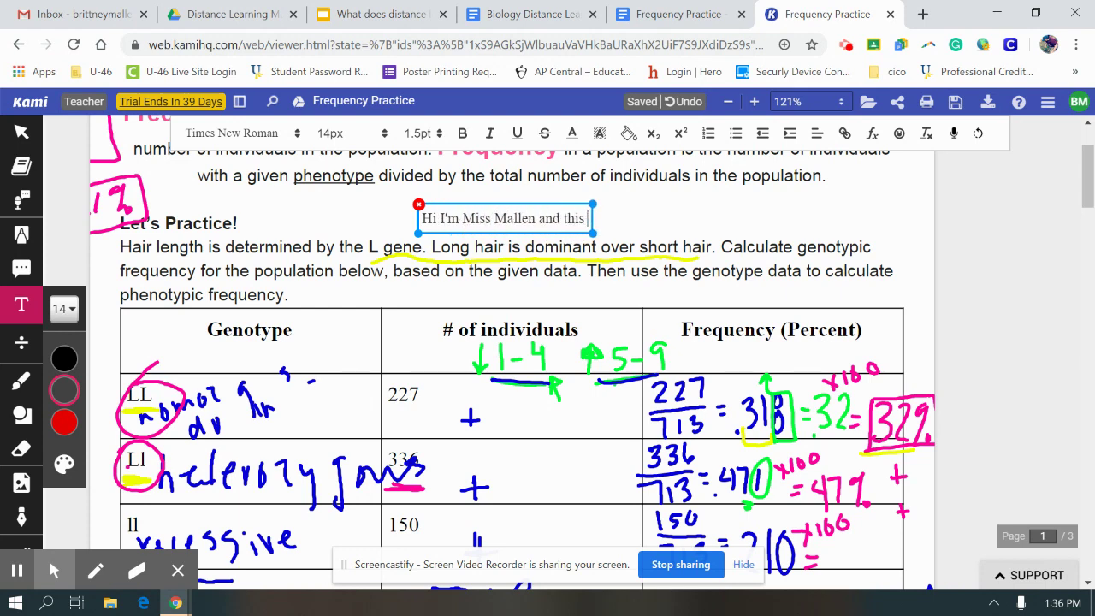
type(" my Kami pra")
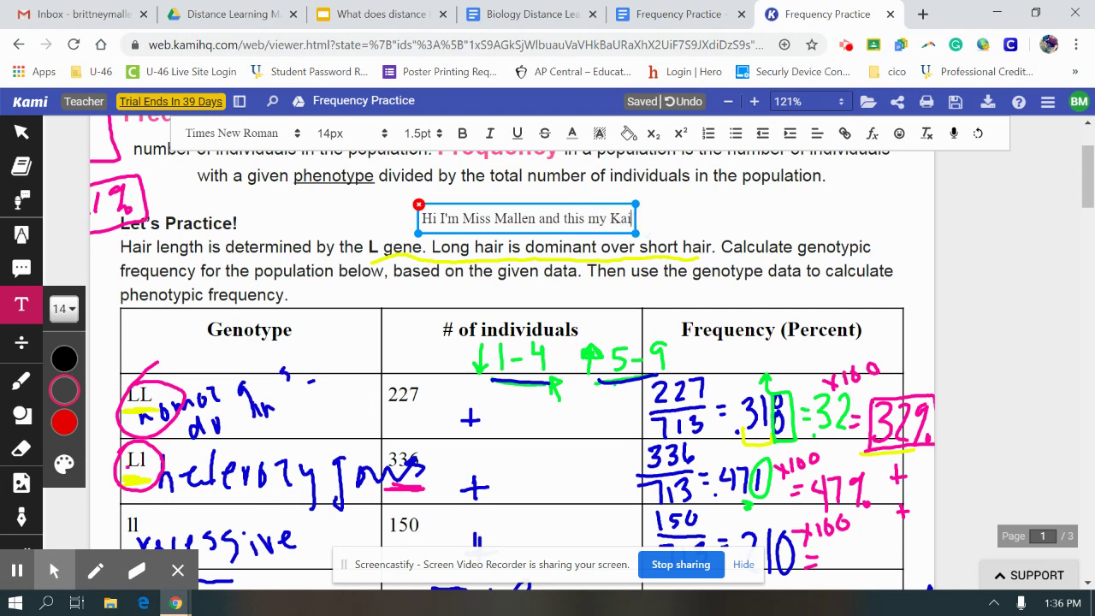
type("ctice document!")
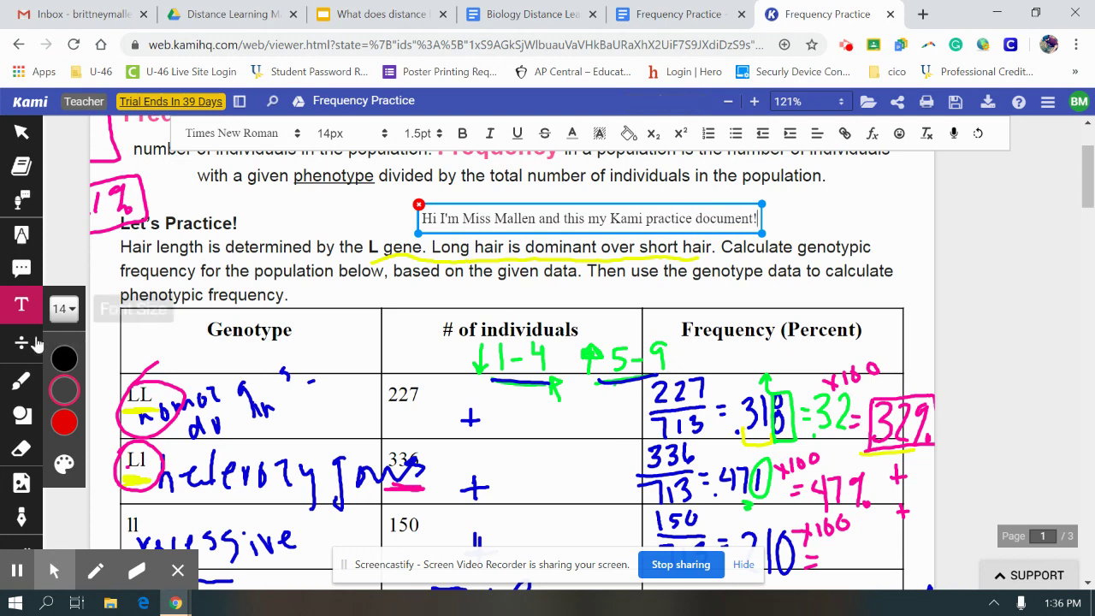
Try the Drawing tool by scribbling in pink over the "Let's Practice!" paragraph, and undo the strokes
left_click(23, 382)
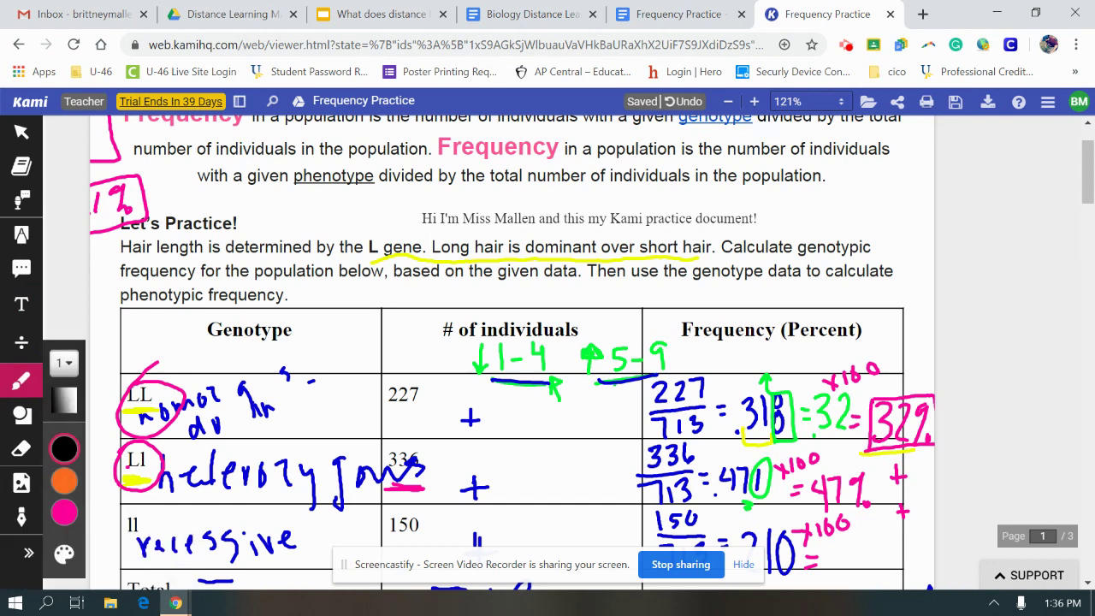
left_click(65, 554)
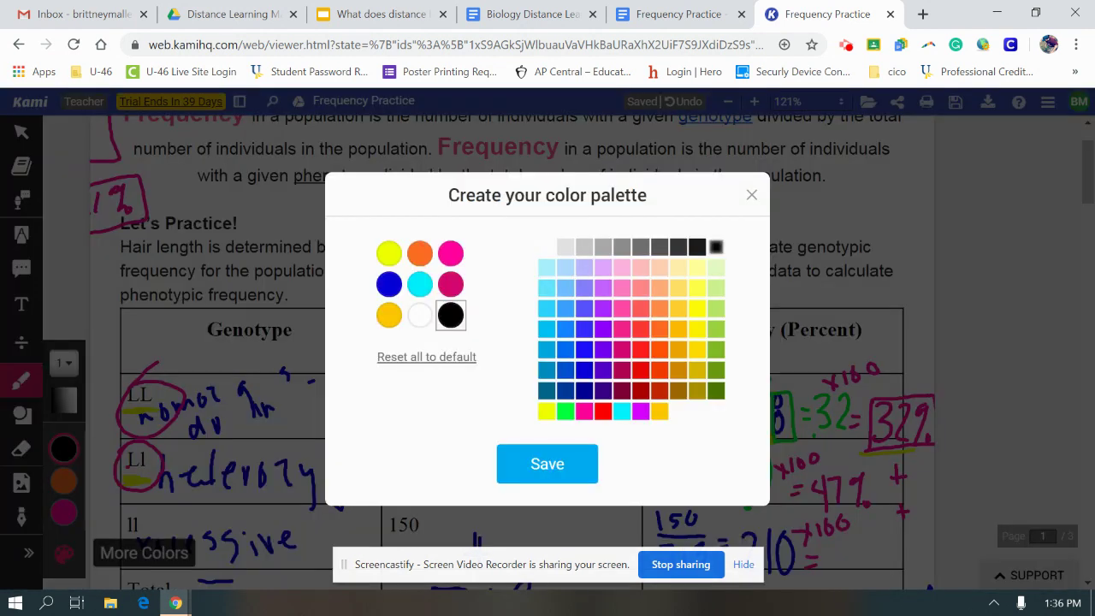
left_click(64, 554)
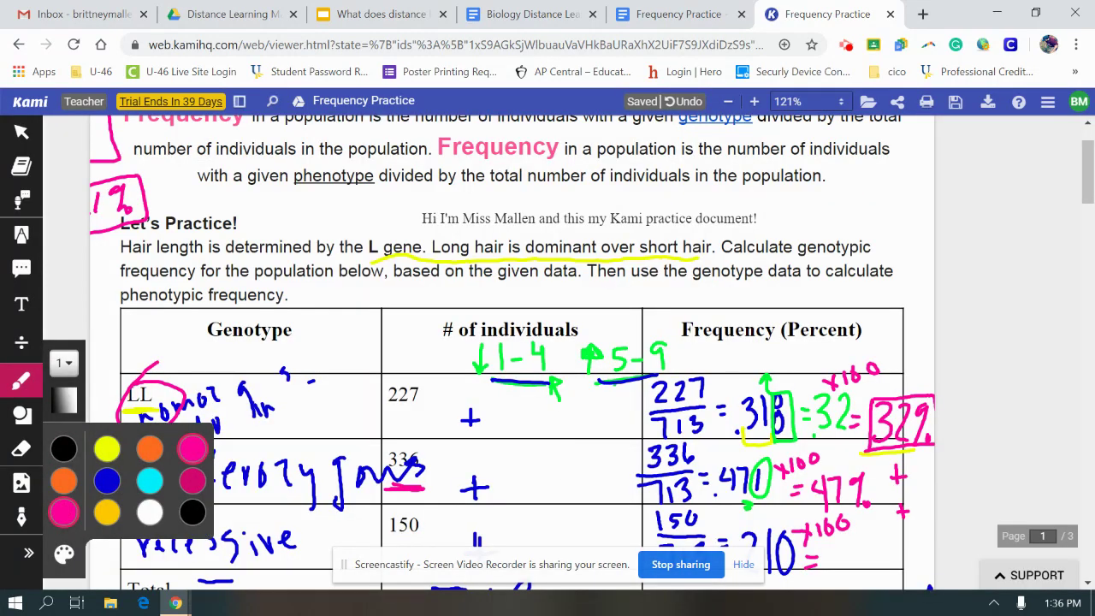
left_click(21, 381)
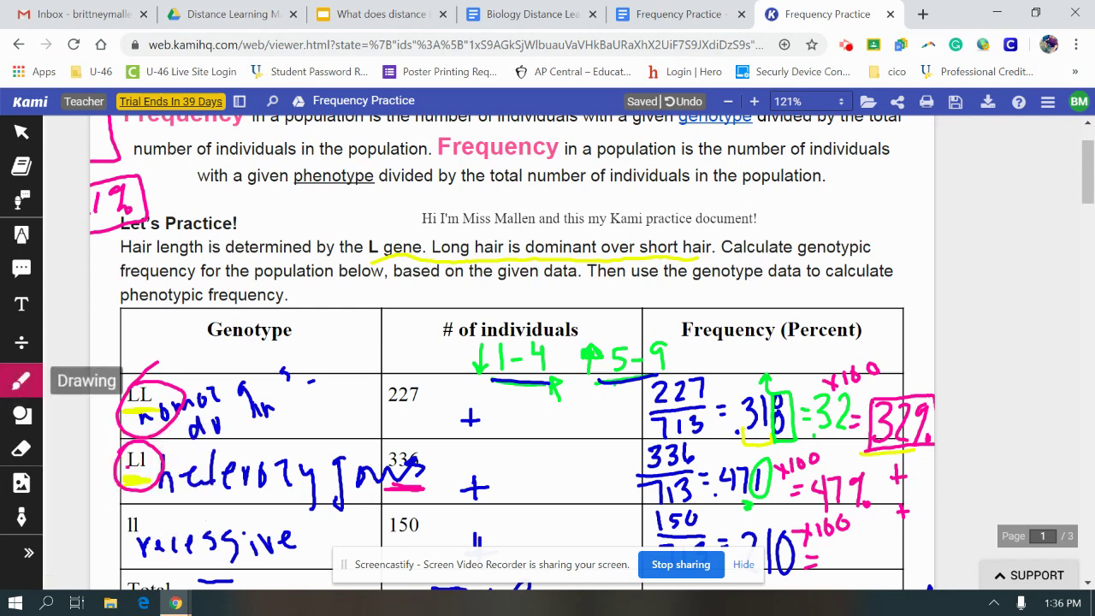
mouse_move(357, 252)
left_mouse_down()
mouse_move(415, 201)
mouse_move(590, 214)
mouse_move(496, 334)
mouse_move(609, 327)
mouse_move(753, 176)
mouse_move(376, 261)
mouse_move(736, 248)
mouse_move(438, 333)
mouse_move(561, 329)
mouse_move(710, 295)
mouse_move(843, 224)
left_mouse_up()
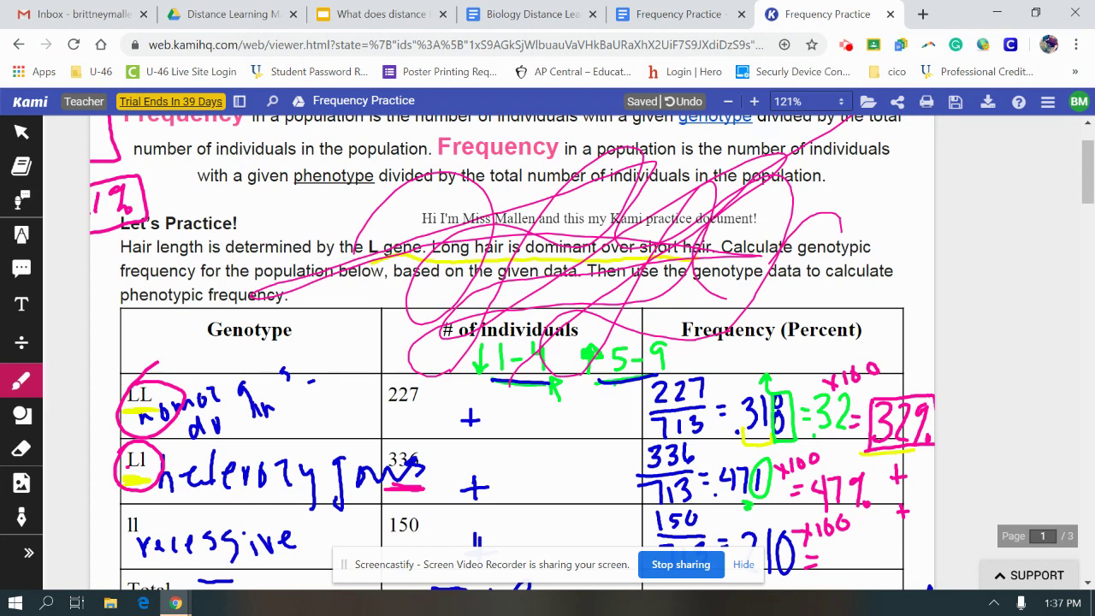
left_click(685, 101)
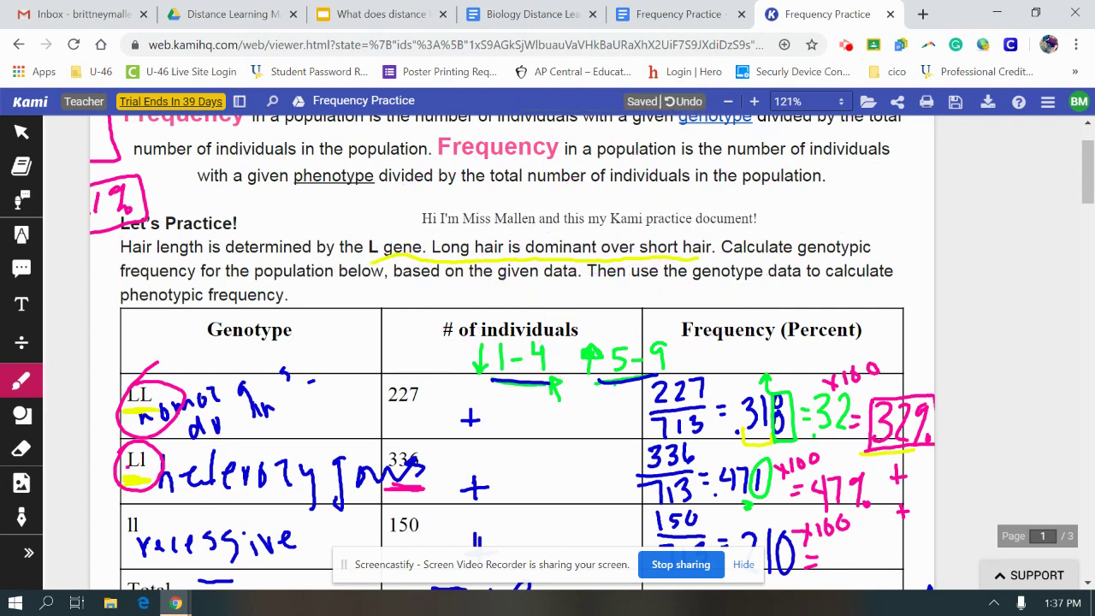
left_click(685, 101)
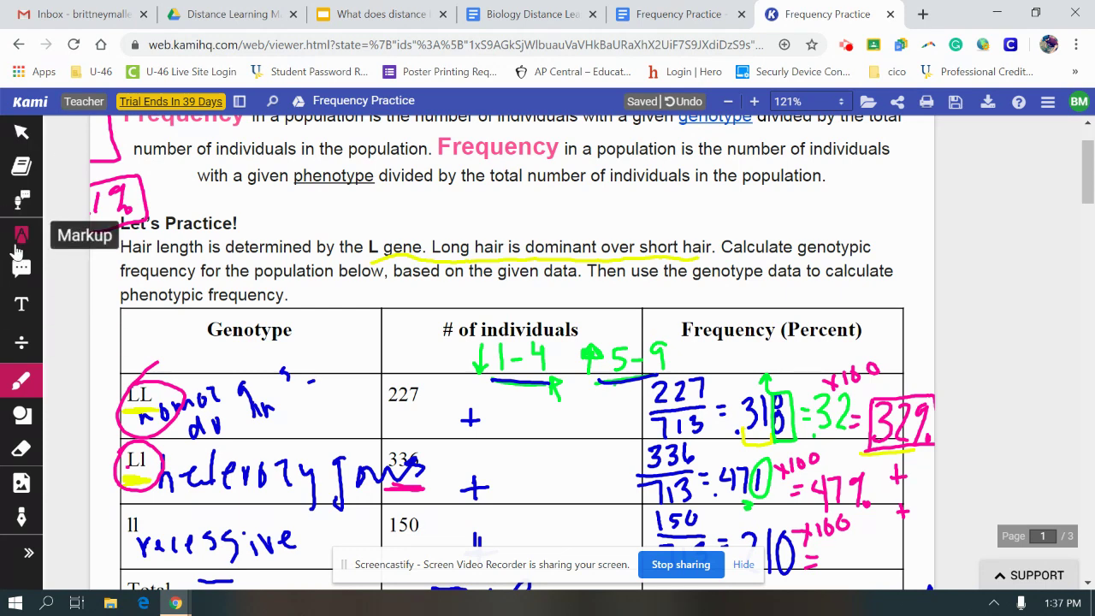
Open the Markup tool's options to view its highlight, strikethrough, underline and color choices
left_click(19, 243)
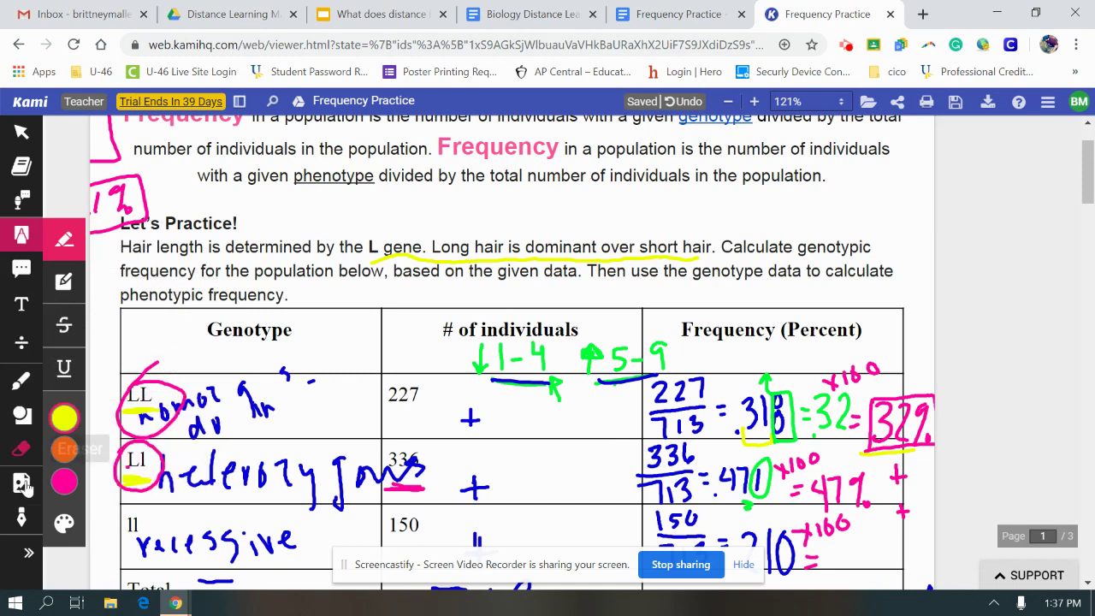
scroll(388, 328, "up", 1)
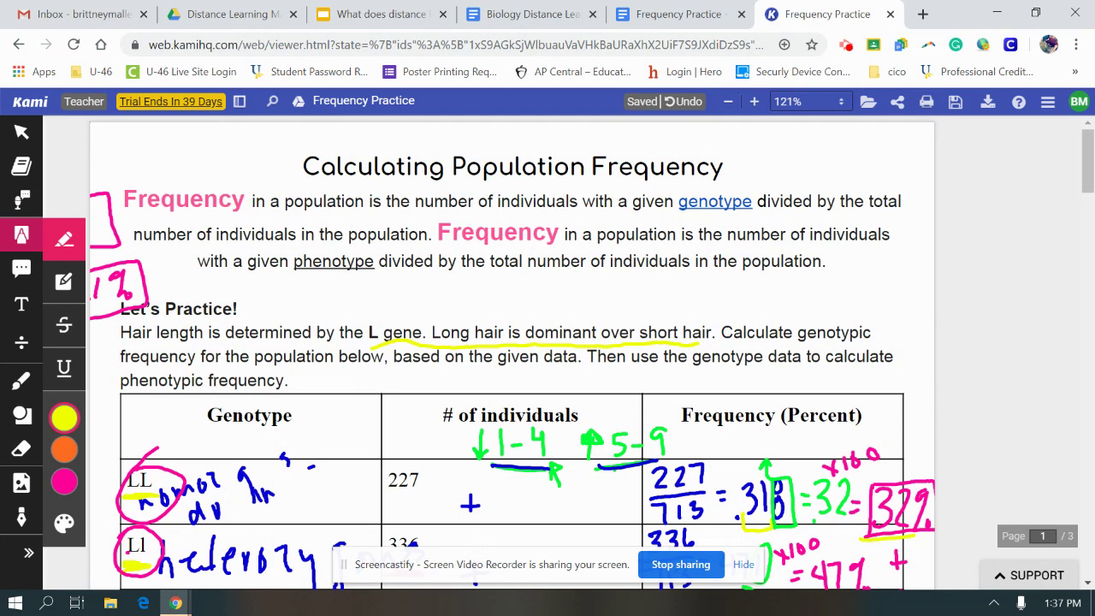
scroll(866, 248, "down", 2)
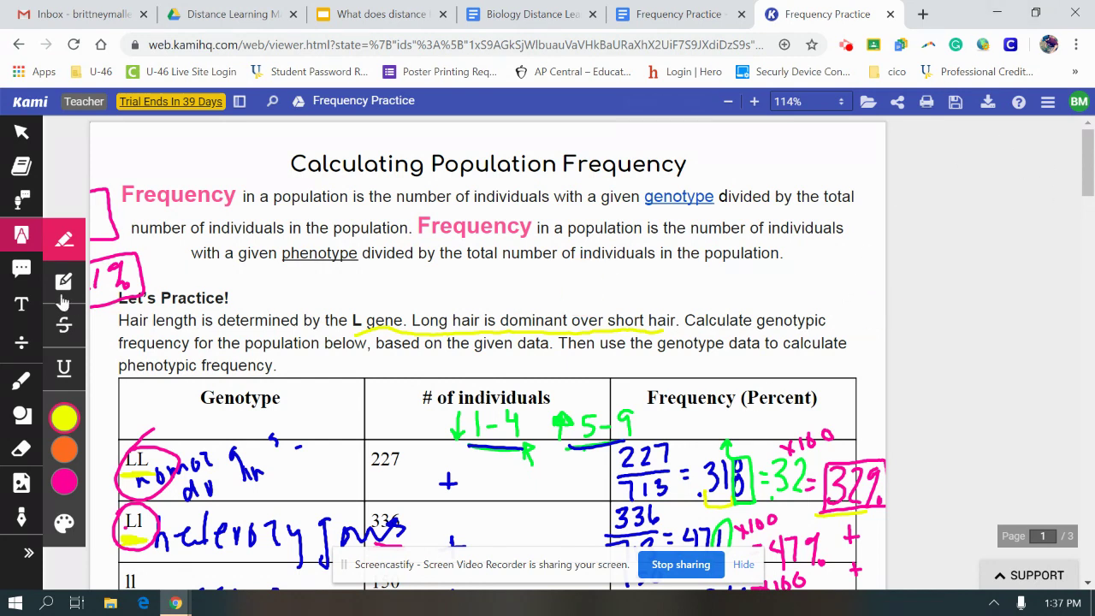
Add a 14 px Times New Roman text box above the "Let's Practice!" paragraph reading "this is my finished assignment!"
key("t")
left_click(486, 284)
type("This is my")
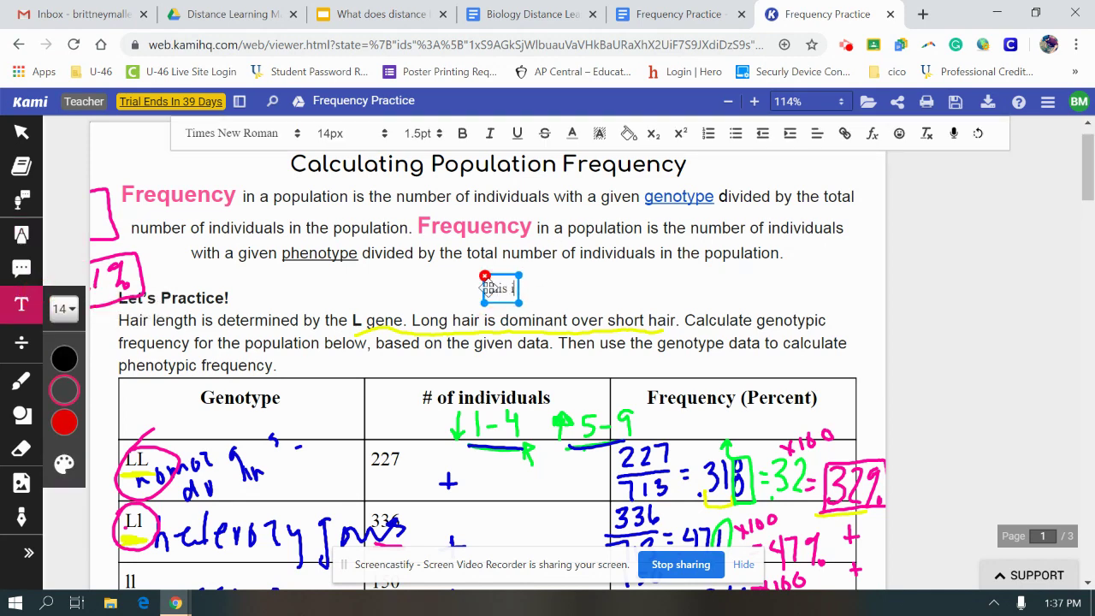
type(" finished assi")
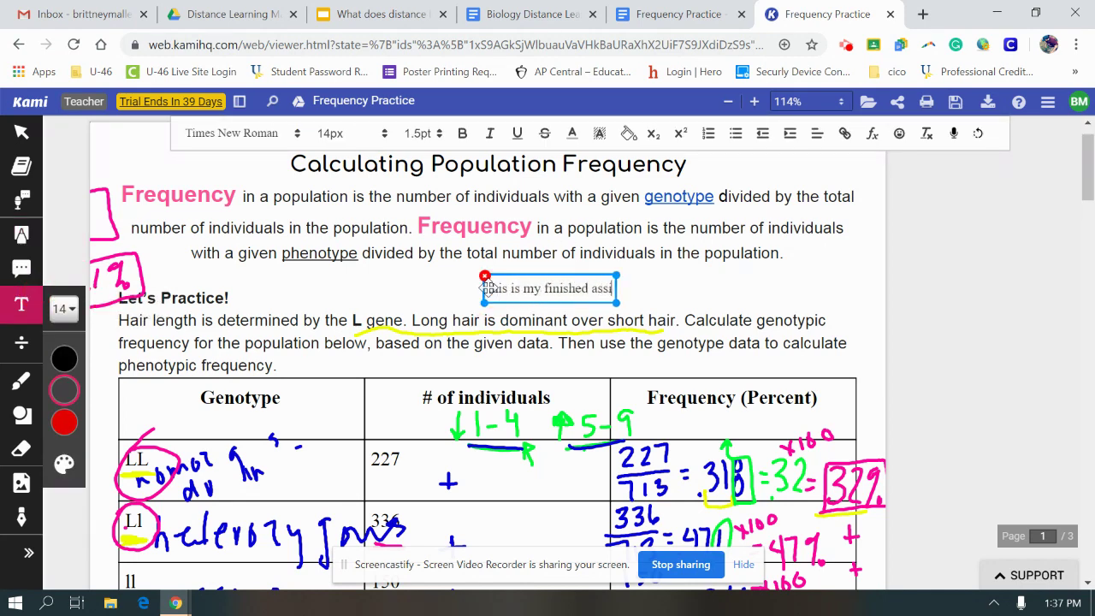
type("gnment!")
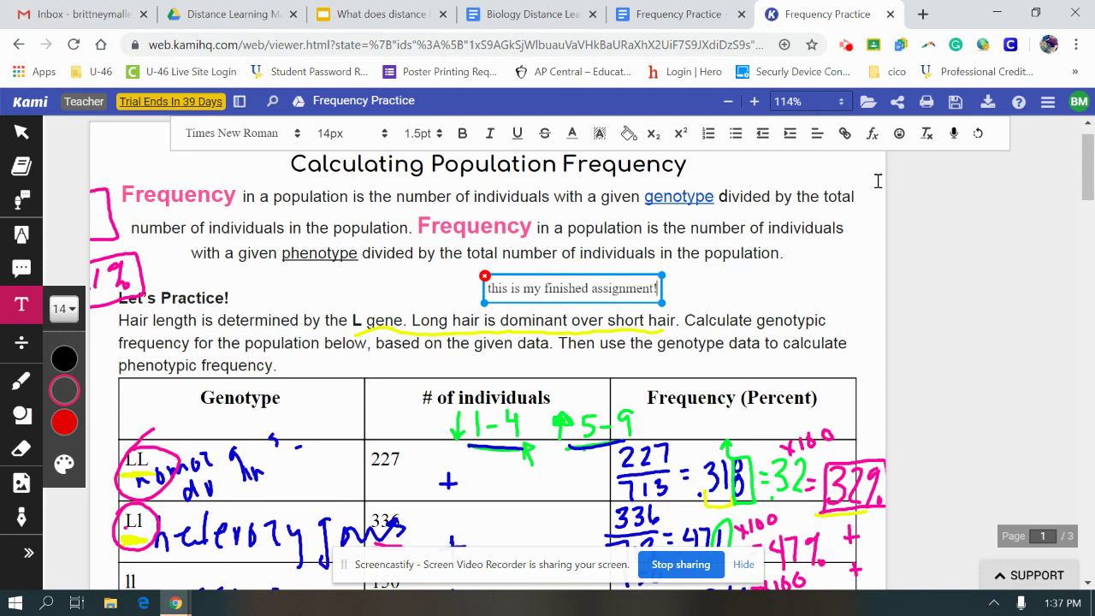
Set up an export to Google Drive and name the file with the teacher's surname followed by "- Practice.pdf"
left_click(984, 102)
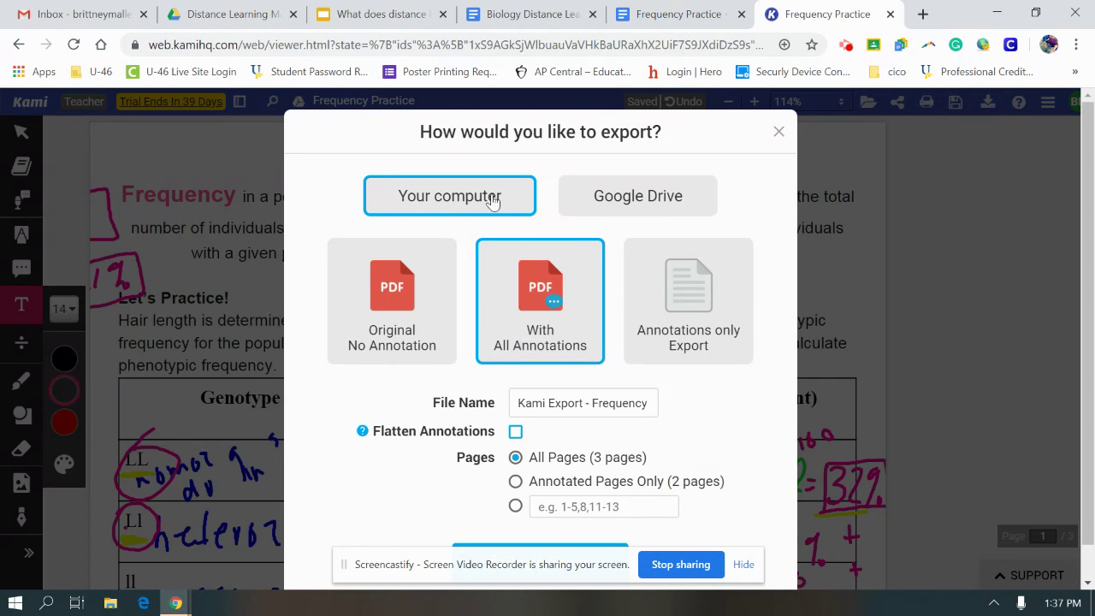
left_click(604, 199)
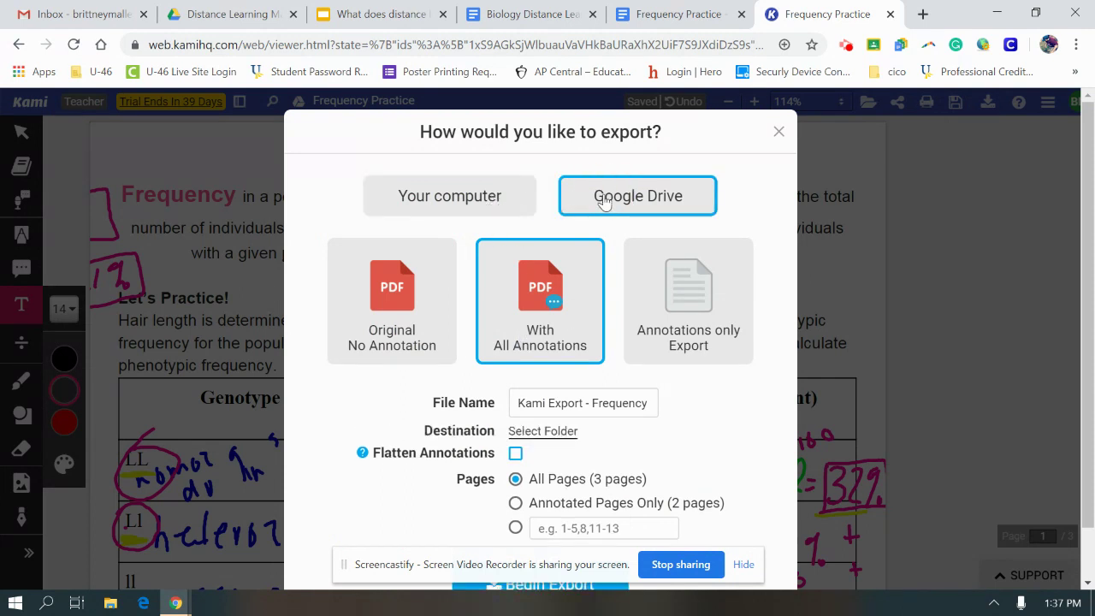
left_click(598, 399)
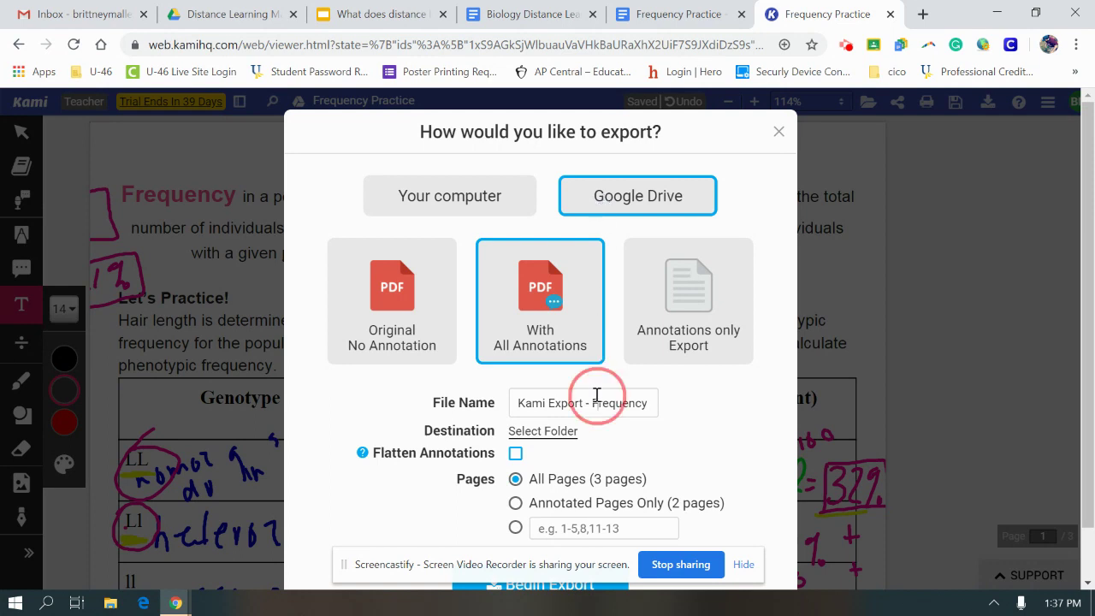
left_click_drag(650, 404, 503, 411)
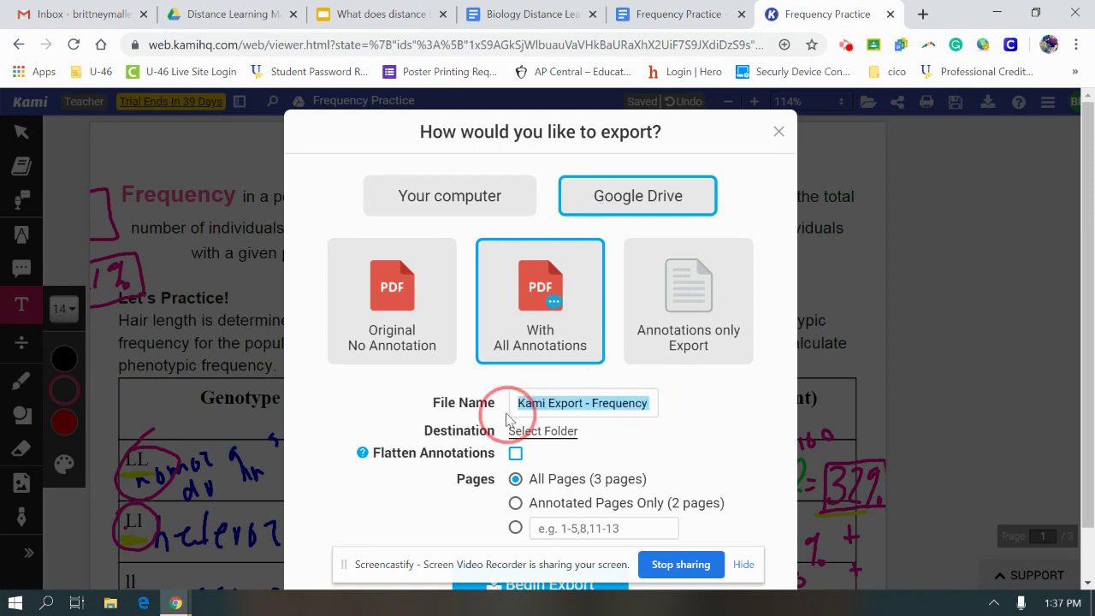
type("Mallen- Practice.pdf")
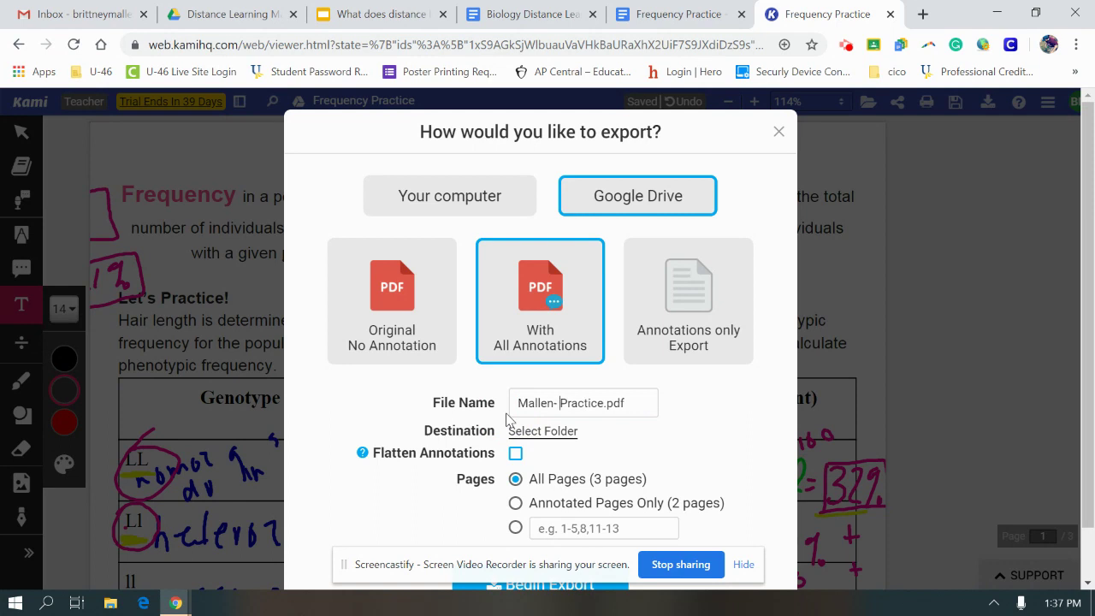
Limit the export to annotated pages only and begin exporting the document to Google Drive
left_click(355, 526)
scroll(333, 432, "down", 1)
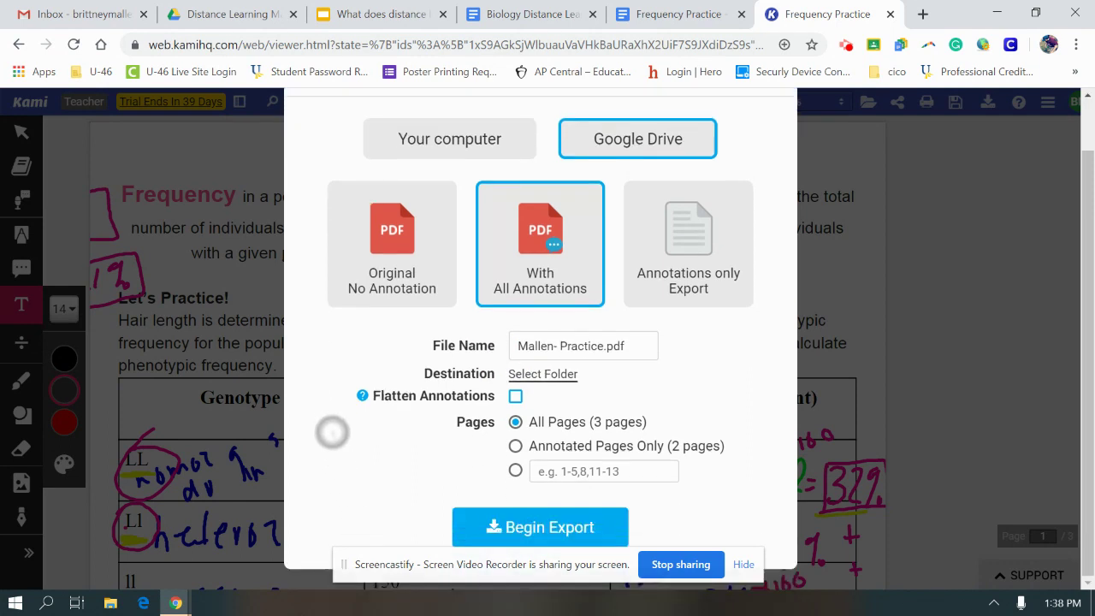
left_click(515, 446)
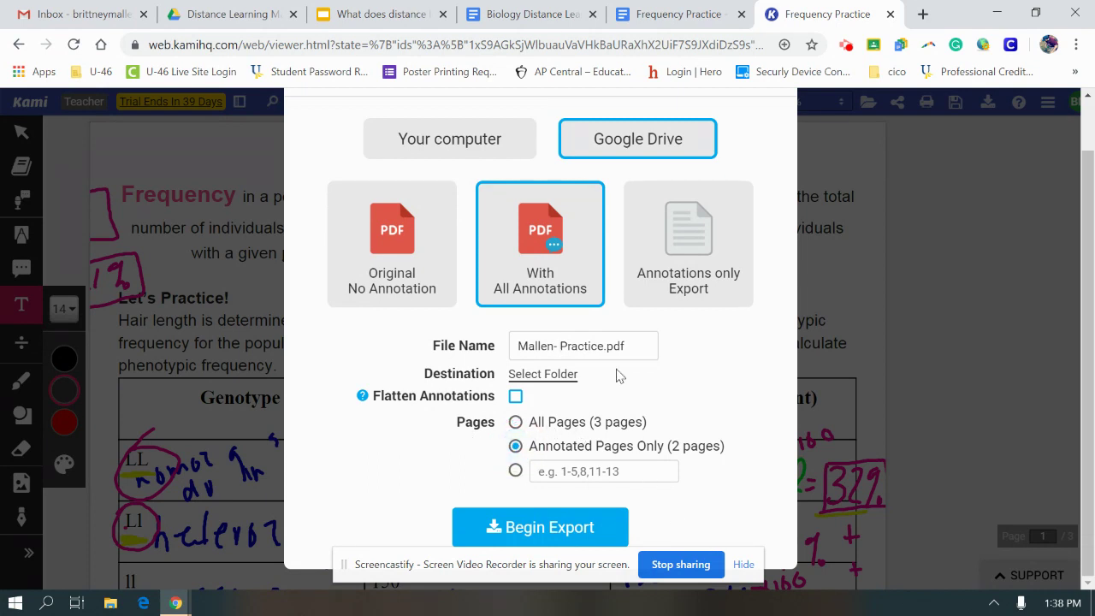
left_click(534, 376)
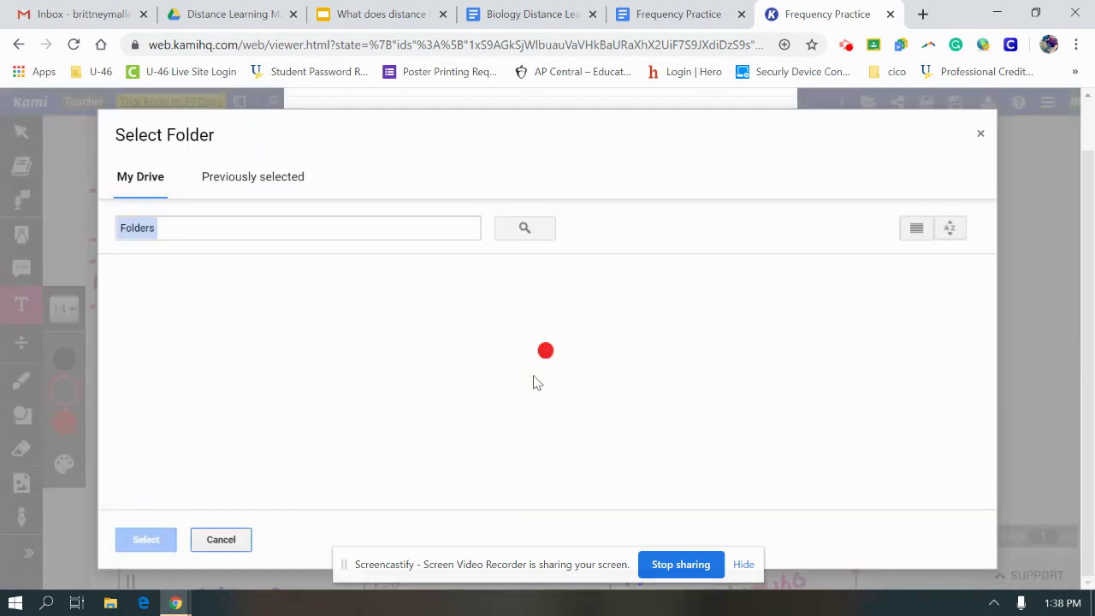
left_click(214, 541)
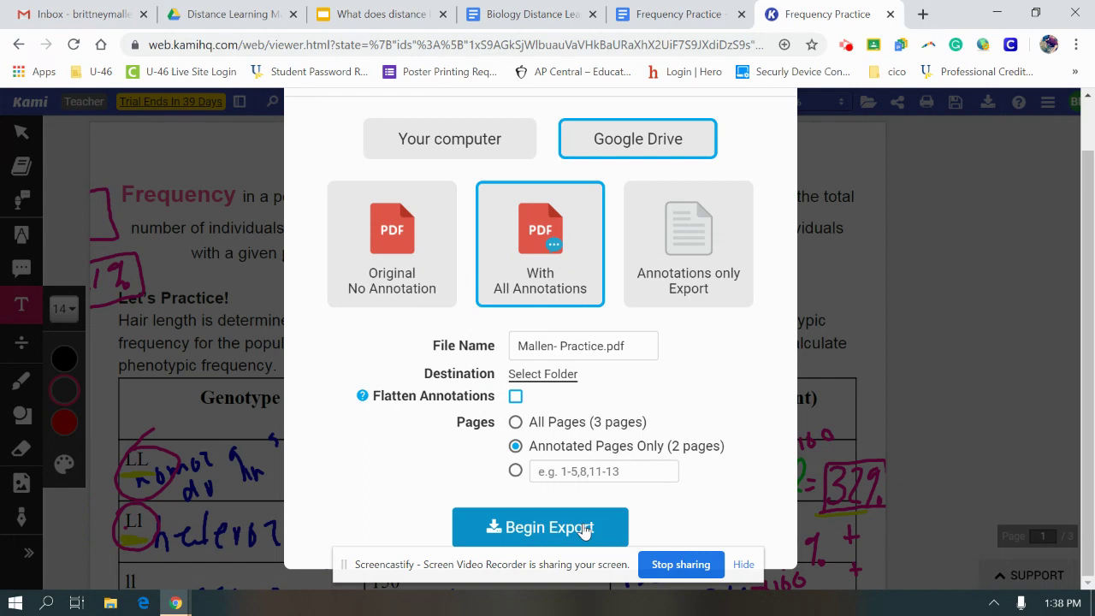
left_click(584, 529)
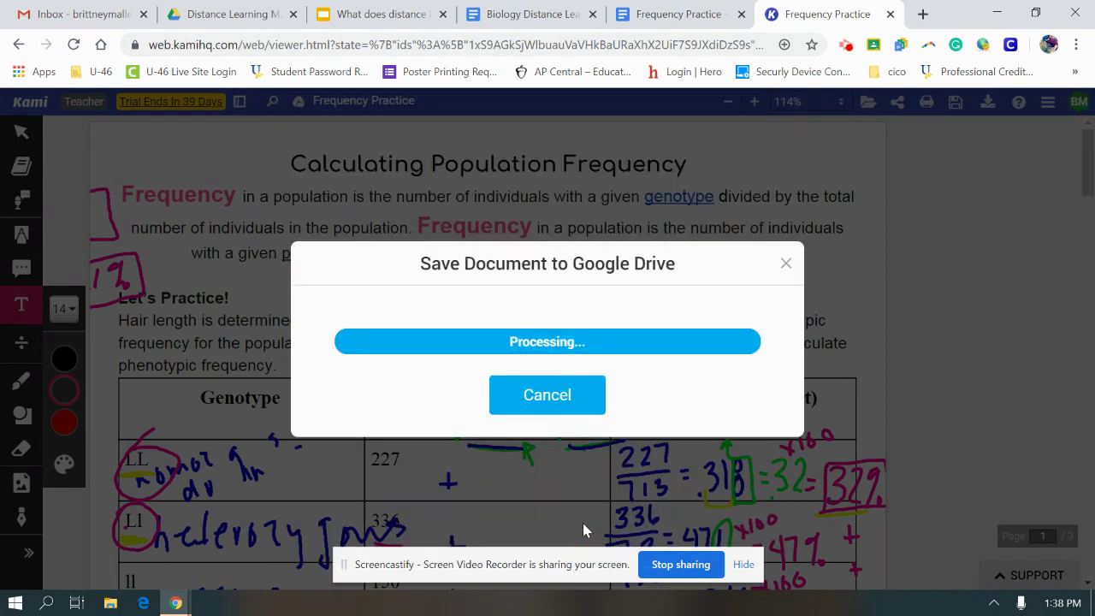